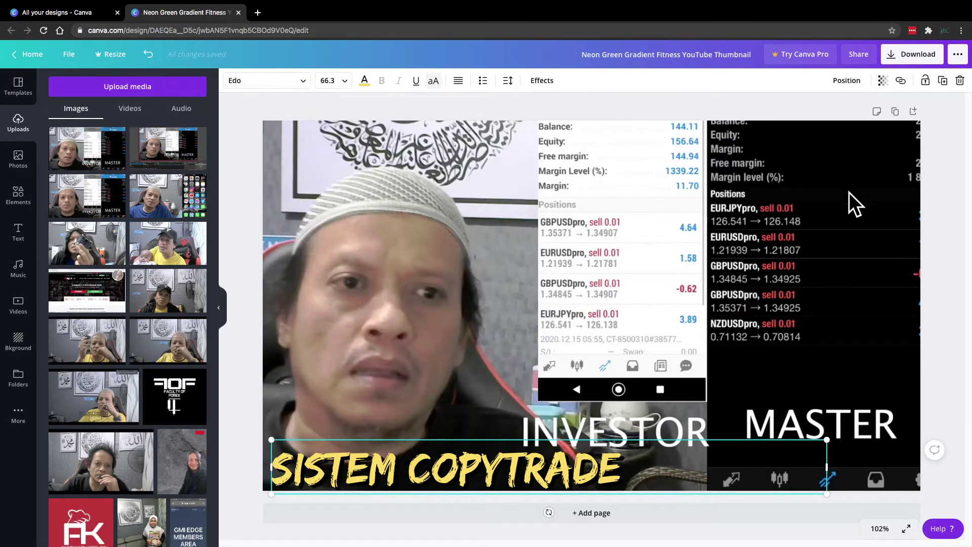
Step: Download the finished YouTube thumbnail design as a PNG and dismiss the scheduling promotion
left_click(927, 60)
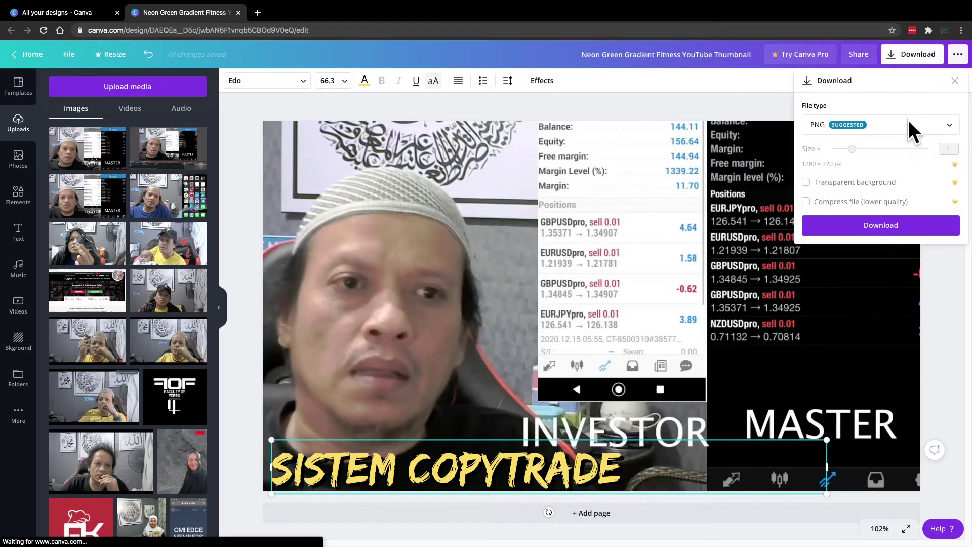
left_click(880, 226)
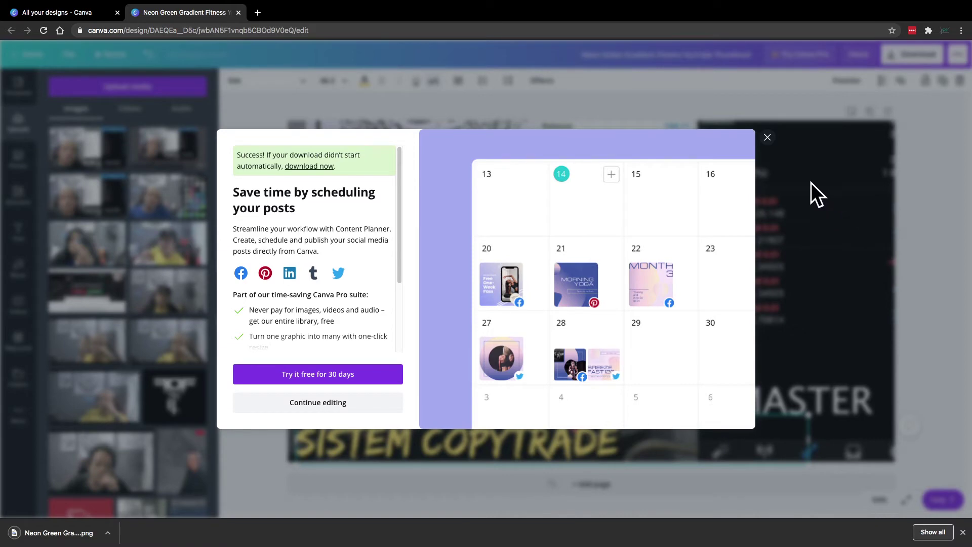
left_click(767, 136)
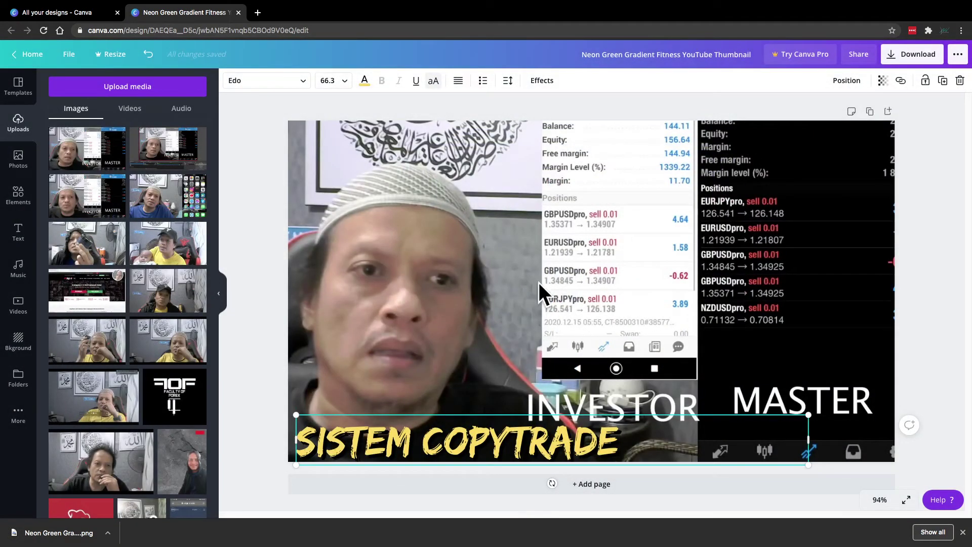
Step: Switch to YouTube in a new browser tab and start uploading the video file "Investor Tak Nampak?.mp4" from the Premiere Pro folder
left_click(258, 13)
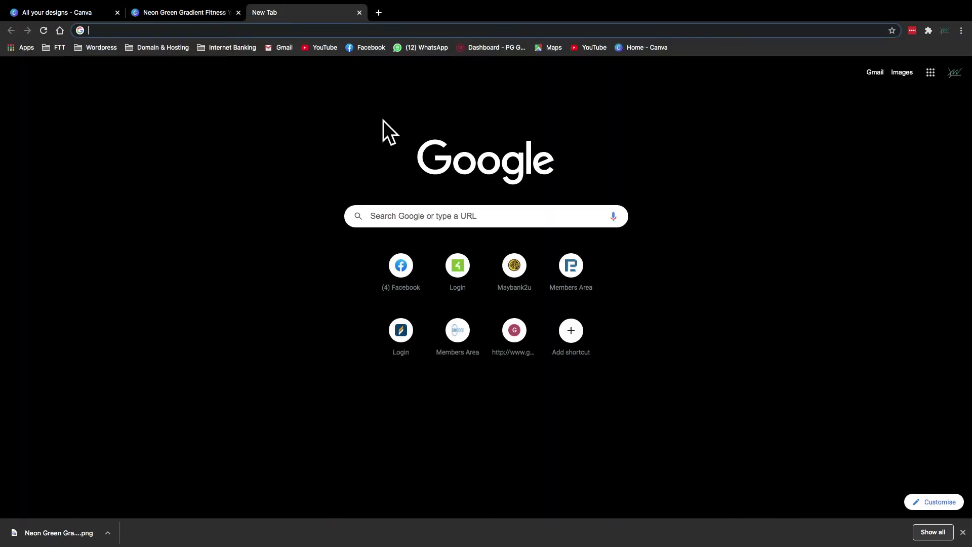
left_click(588, 47)
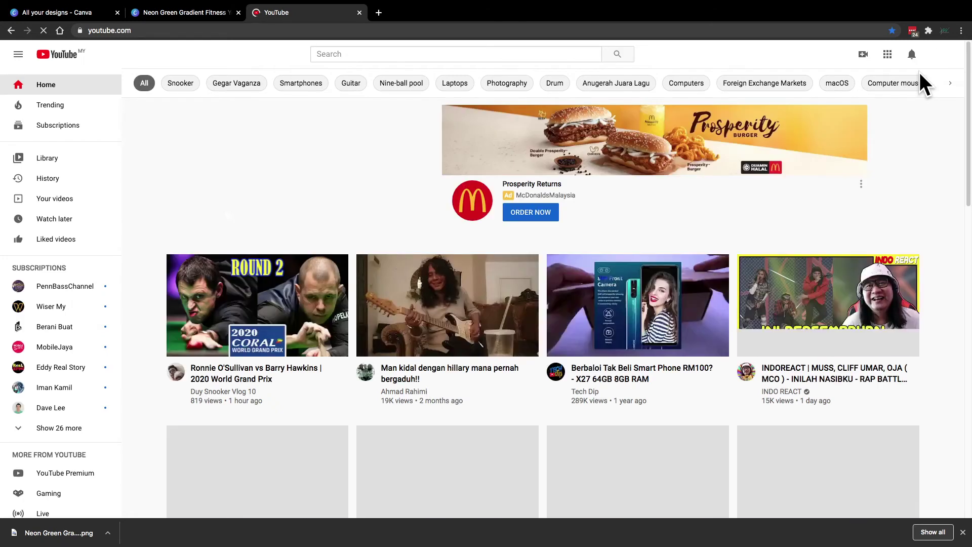
left_click(865, 54)
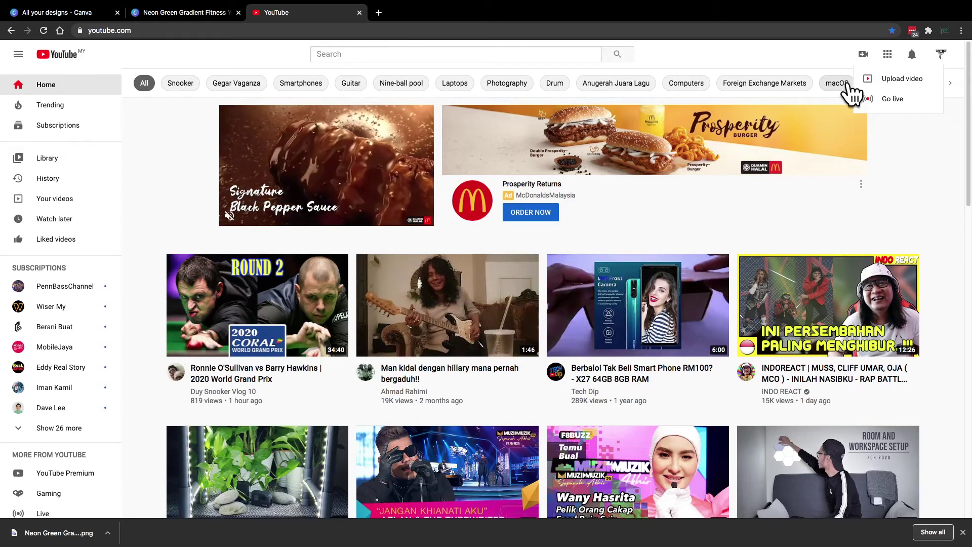
left_click(881, 80)
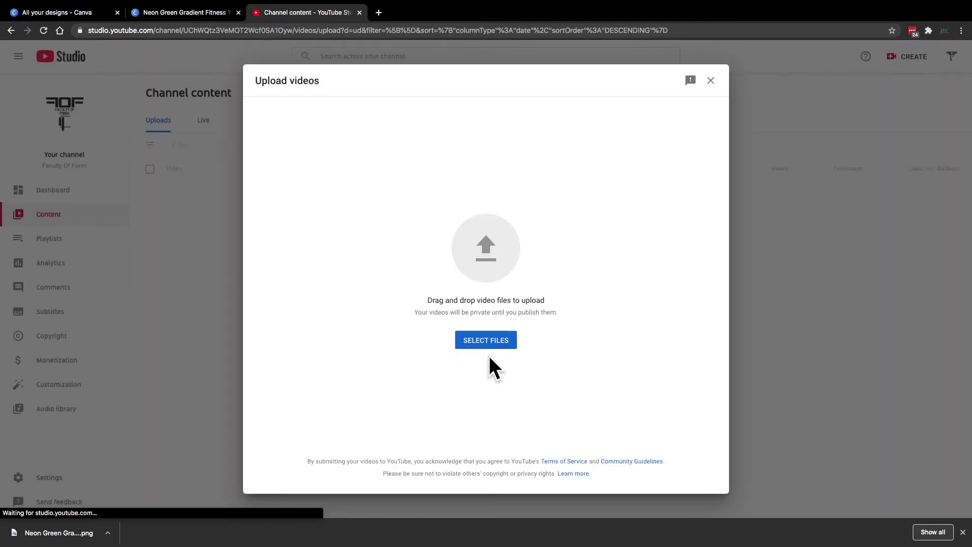
left_click(489, 344)
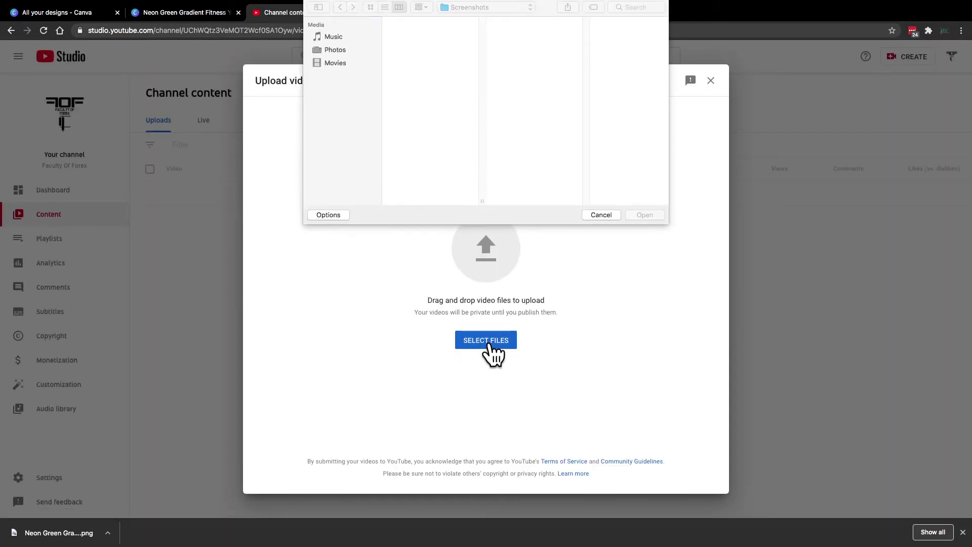
left_click(524, 116)
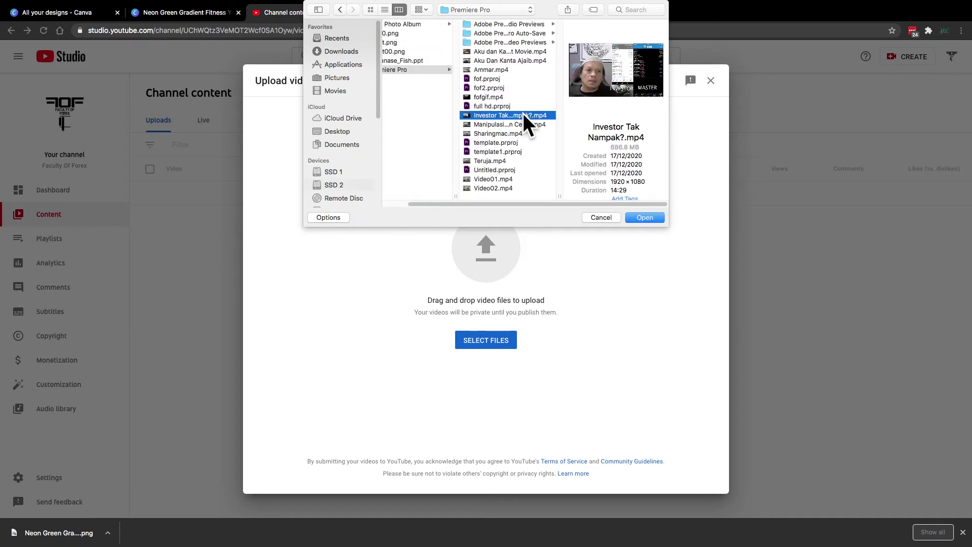
left_click(644, 217)
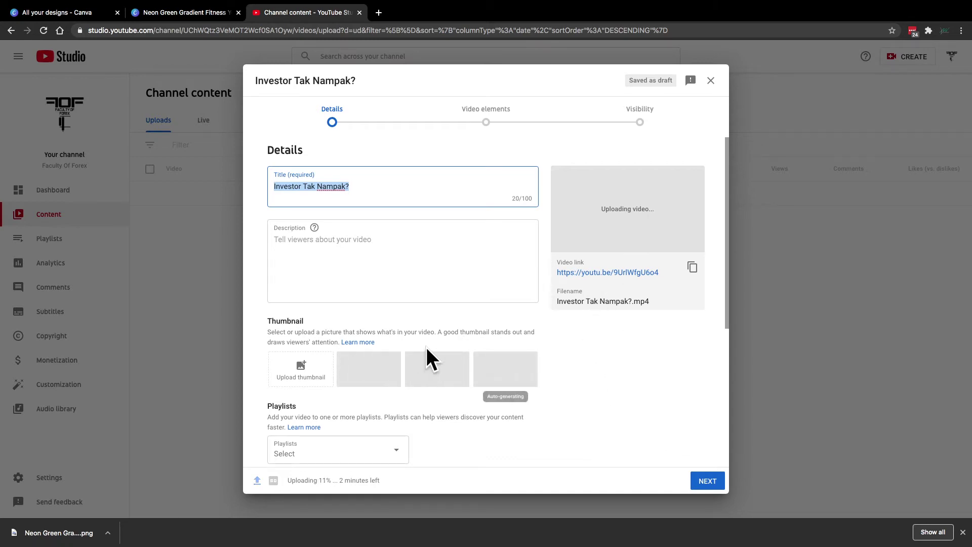
Step: Upload "Neon Green Gradient Fitness YouTube Thumbnail (3).png" from Downloads as the video's custom thumbnail, previewing the candidate images first
scroll(336, 317, "down", 1)
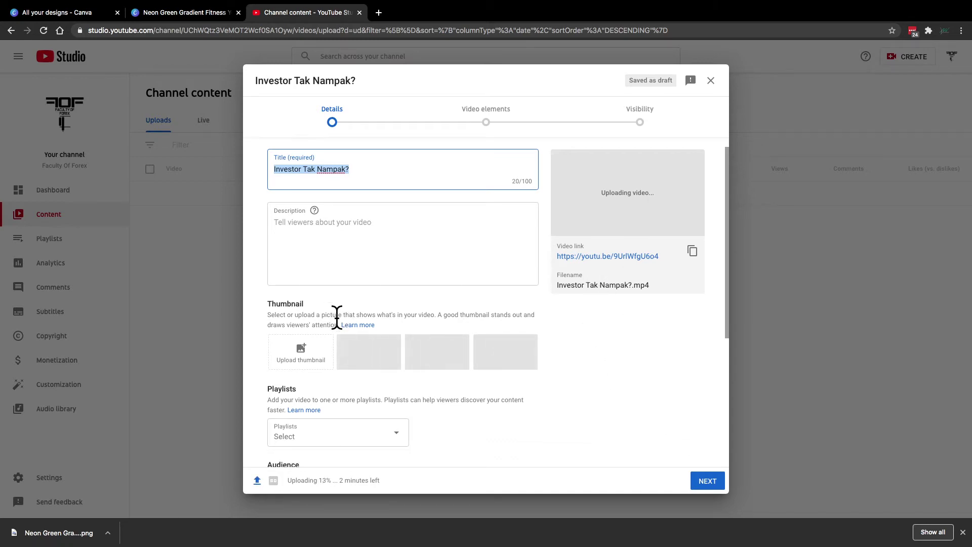
left_click(316, 351)
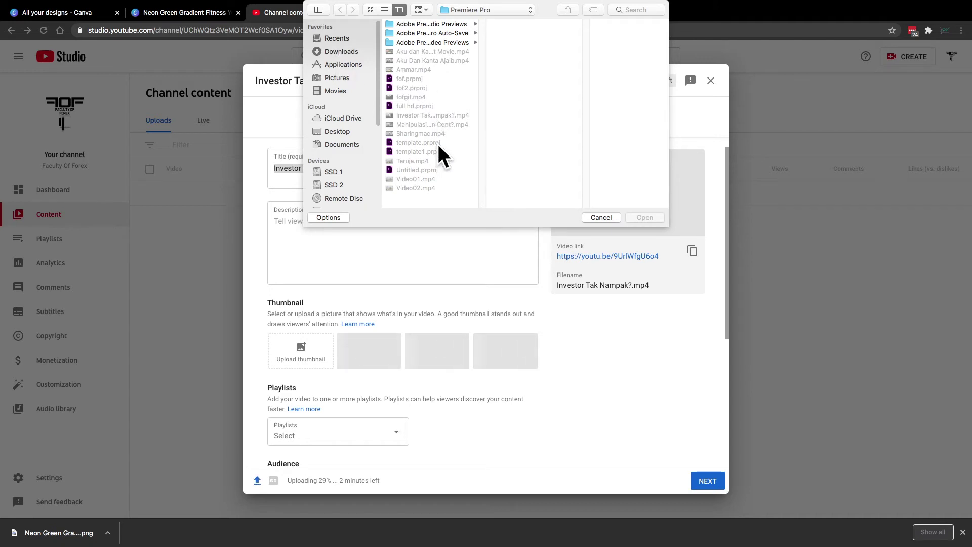
key("super+alt+l")
left_click(408, 85)
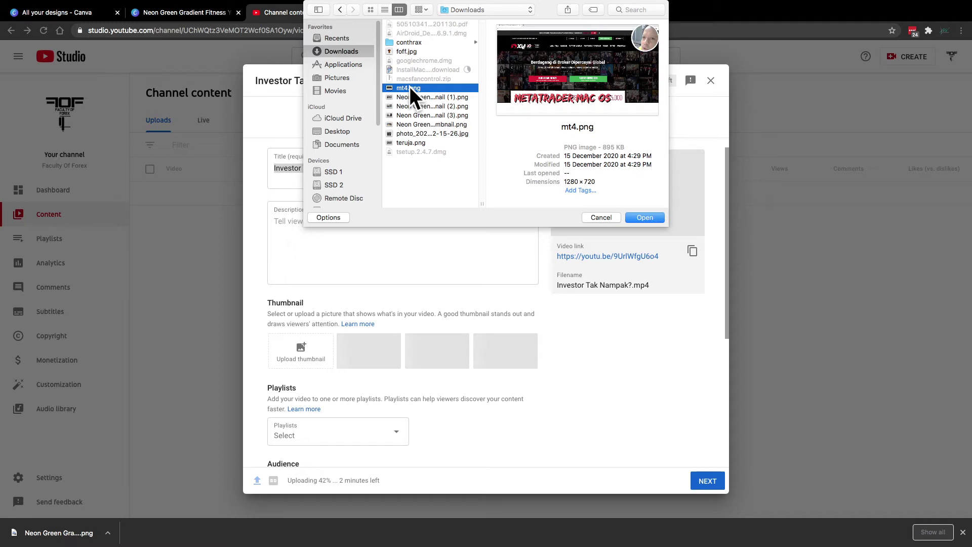
key("Down")
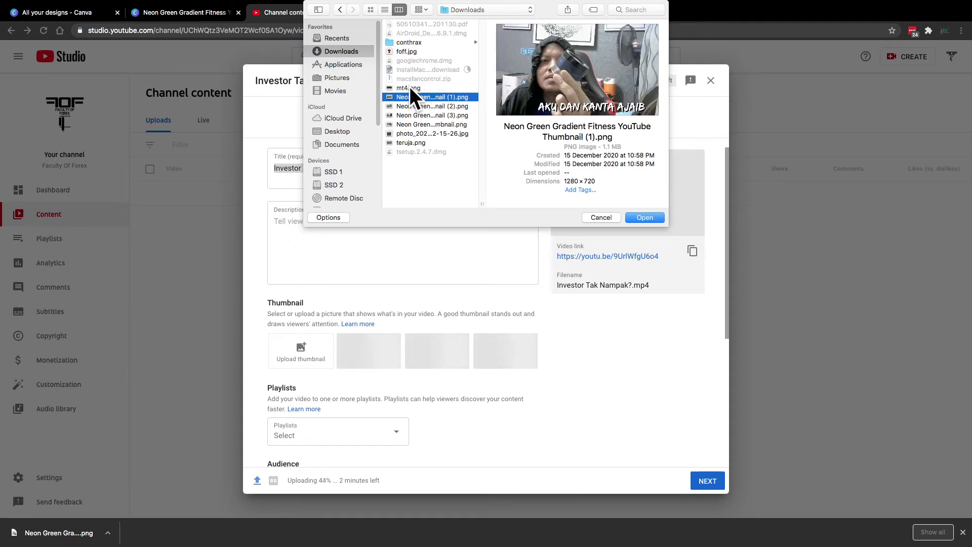
key("space")
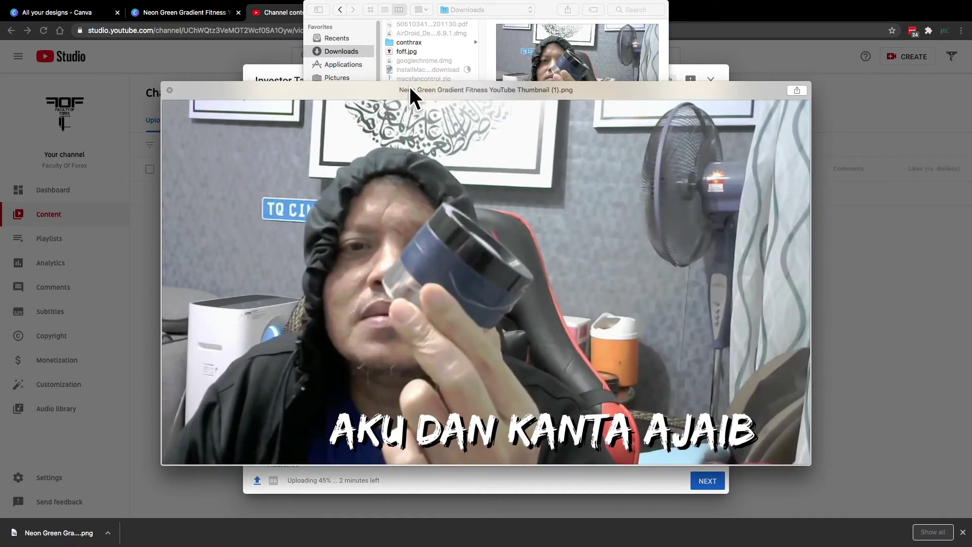
key("Down")
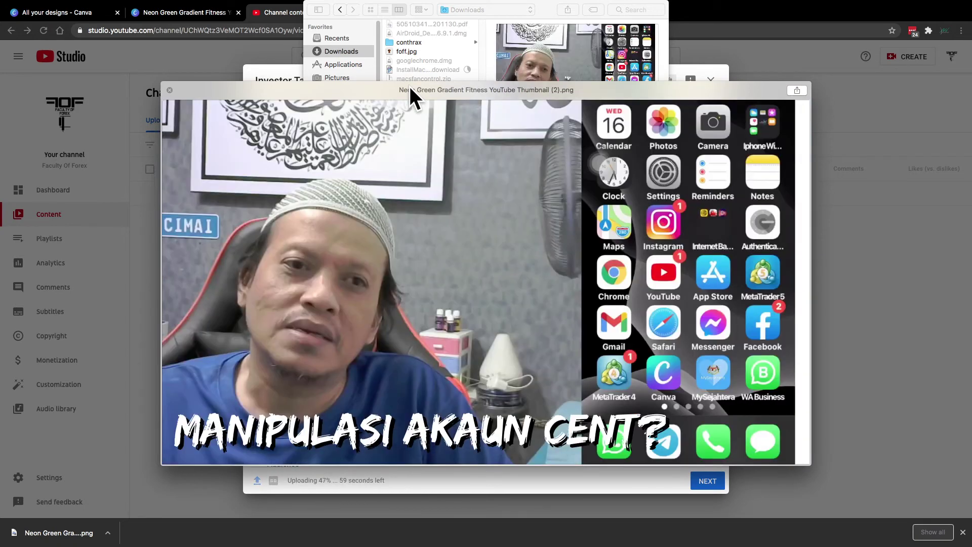
key("Down")
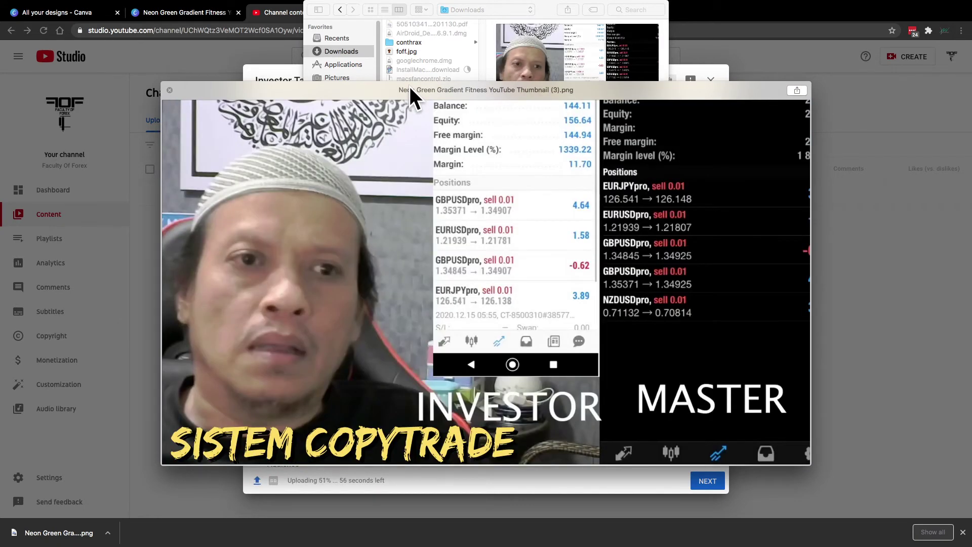
key("space")
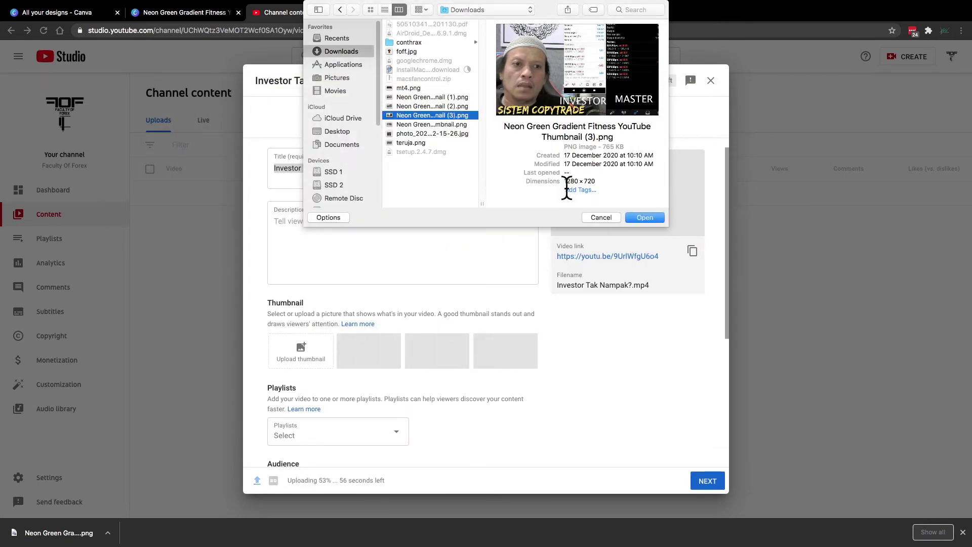
left_click(645, 218)
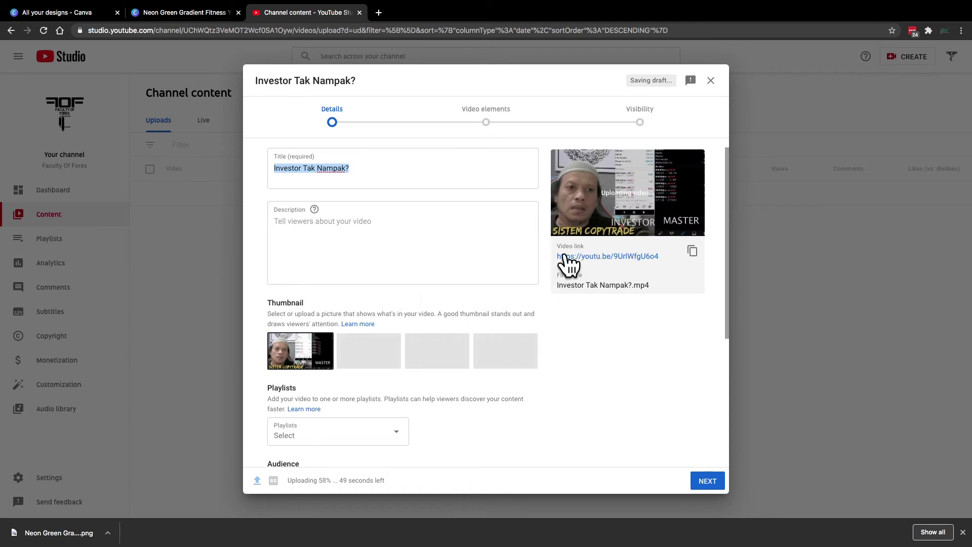
Step: Set the video's audience to "No, it's not made for kids"
mouse_move(318, 358)
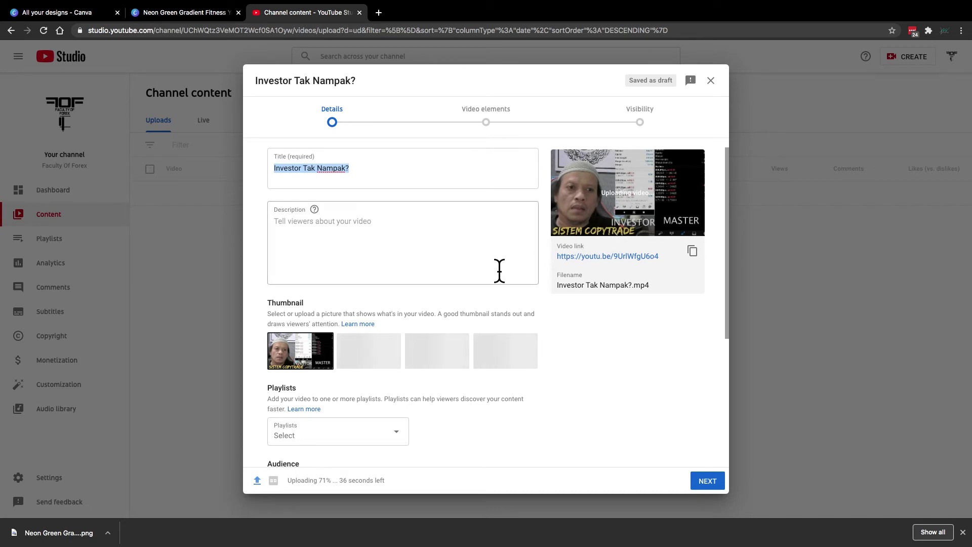
scroll(461, 324, "down", 3)
scroll(462, 322, "down", 2)
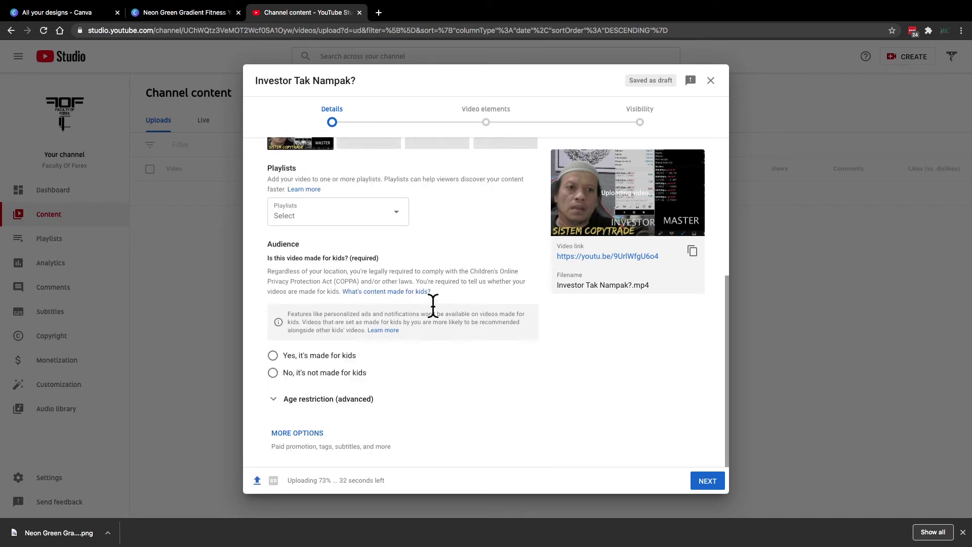
left_click(274, 374)
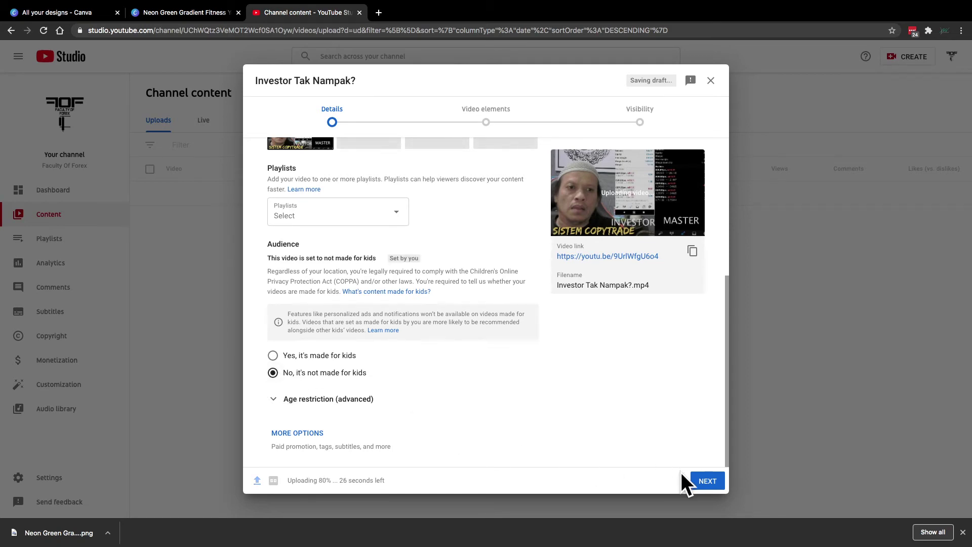
Step: Skip the video elements and set the video's visibility to Public
left_click(711, 482)
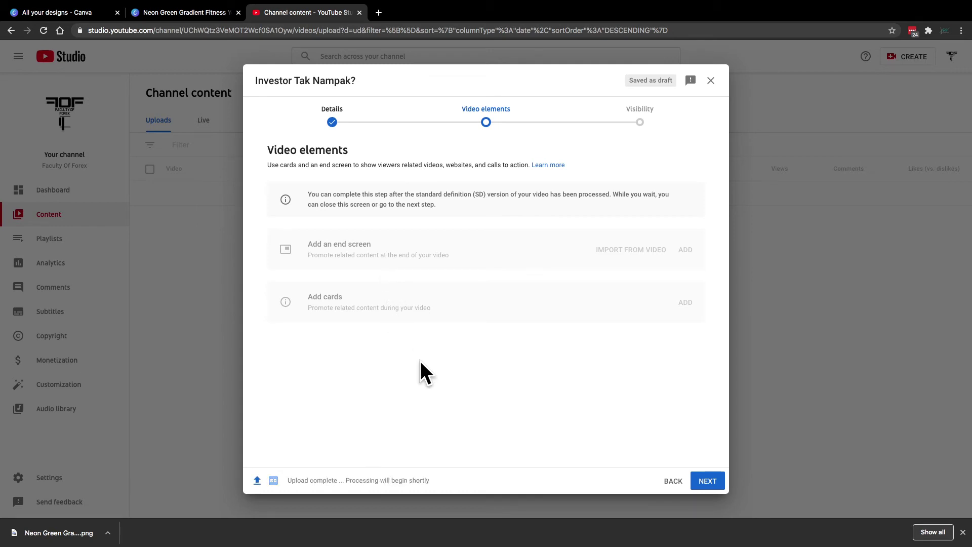
left_click(708, 482)
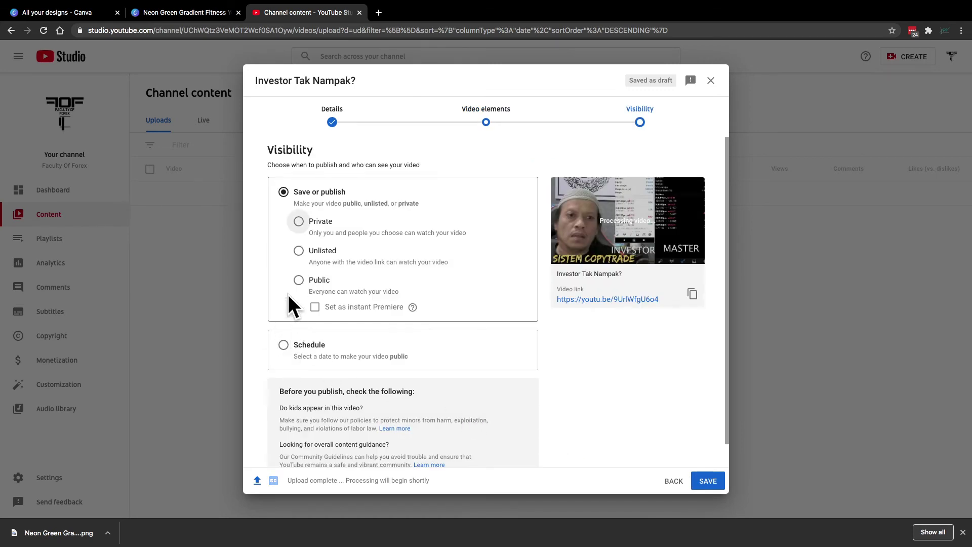
left_click(299, 283)
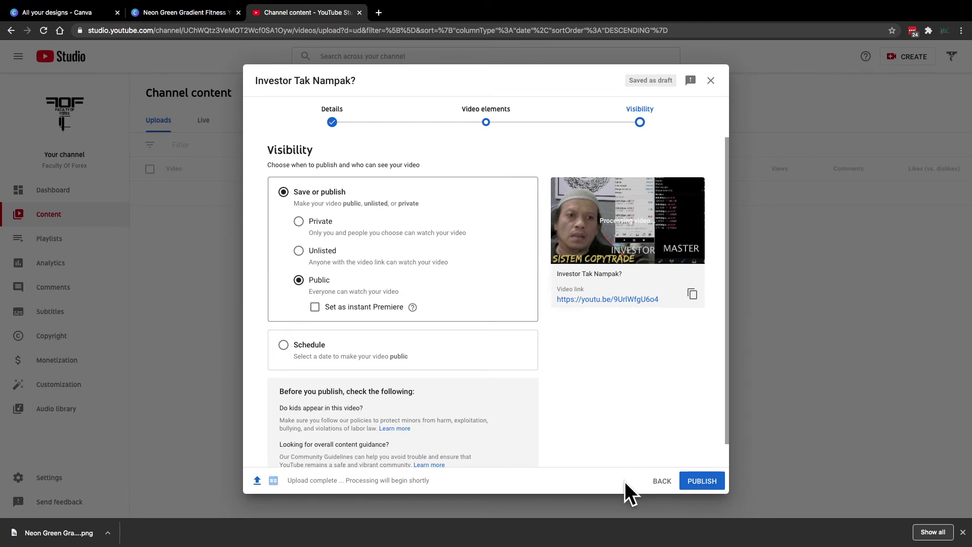
Step: Return to the video's Details, switch to the Notes app and copy the full text of the note beginning "Copytrade merupakan satu produk"
left_click(662, 483)
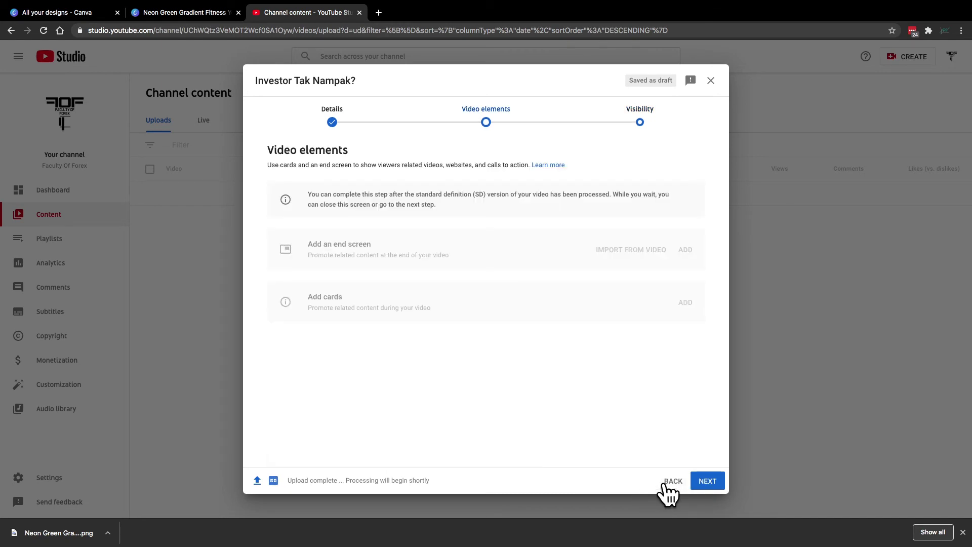
left_click(664, 483)
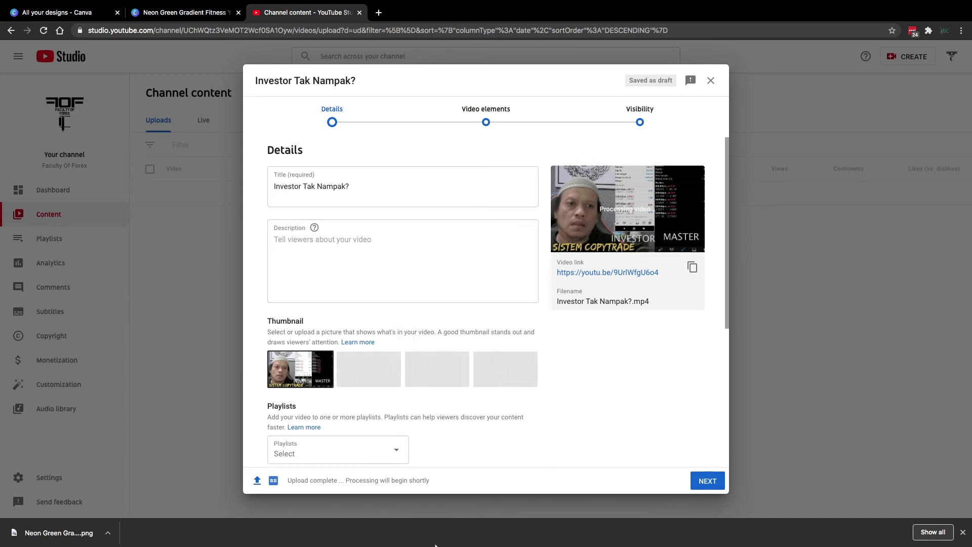
mouse_move(445, 544)
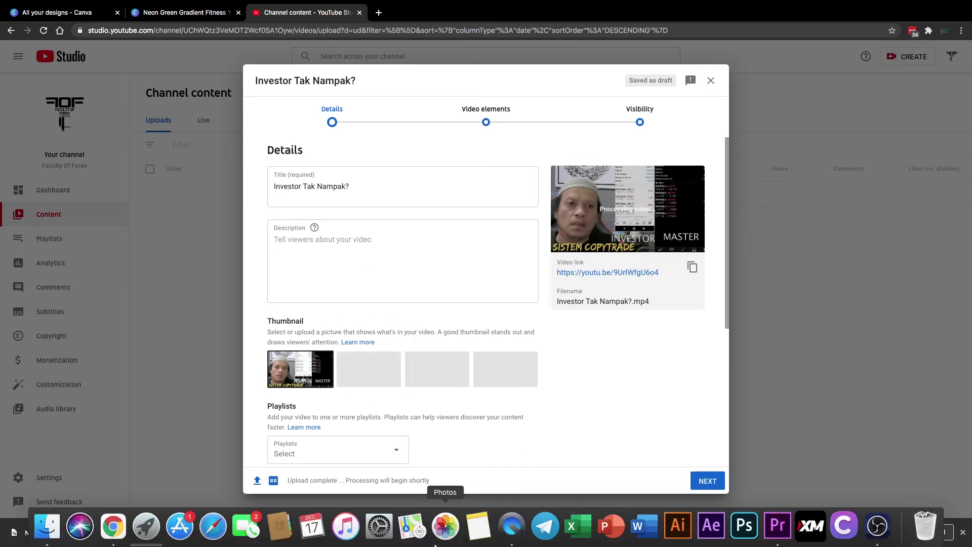
left_click(477, 529)
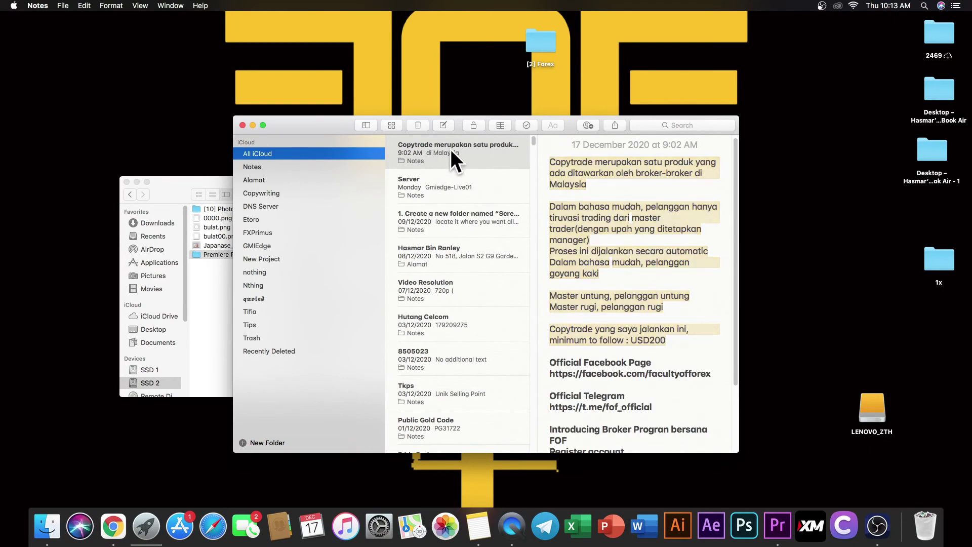
left_click(448, 144)
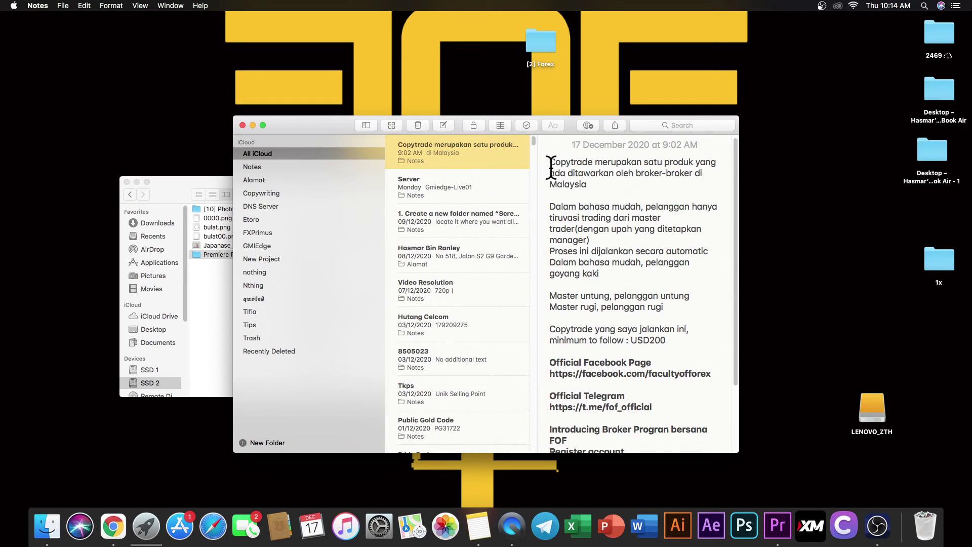
left_click_drag(549, 154, 721, 474)
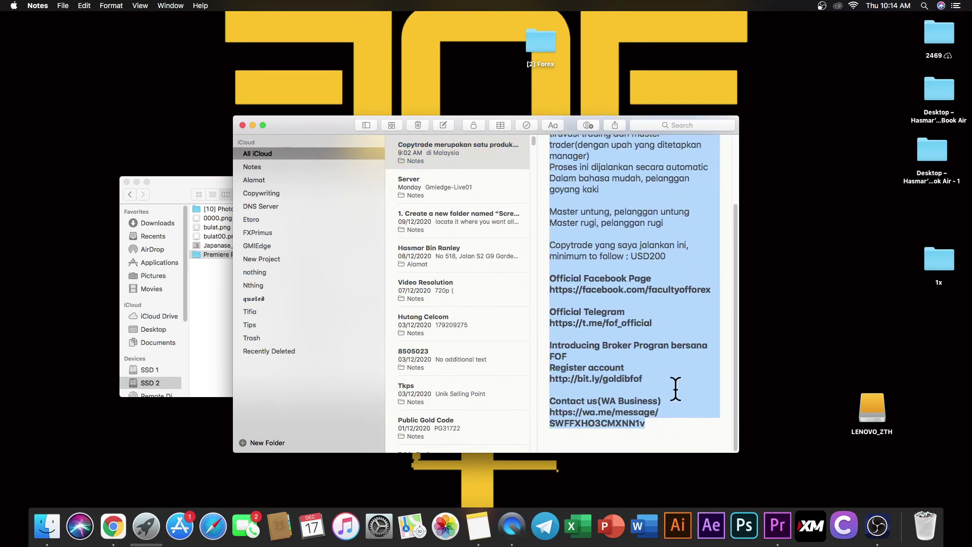
right_click(693, 375)
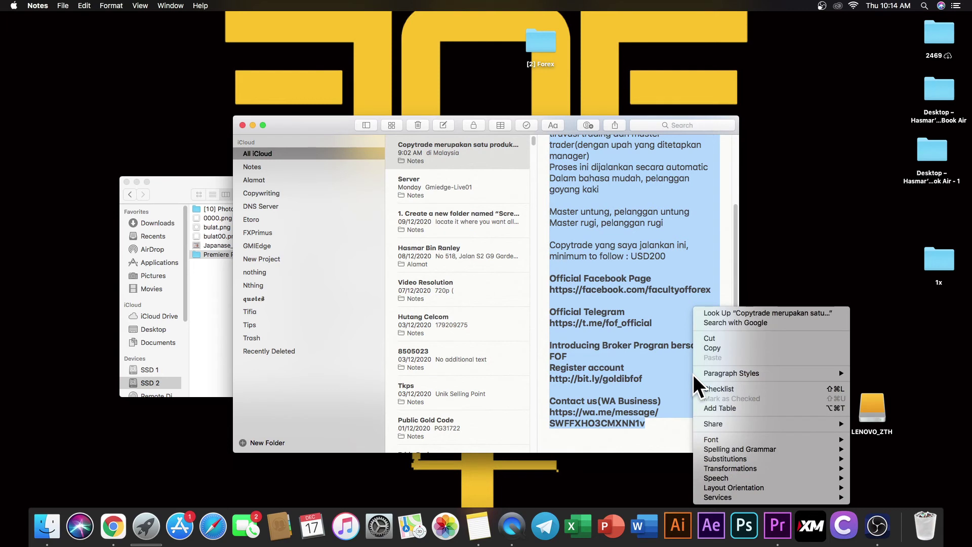
left_click(713, 347)
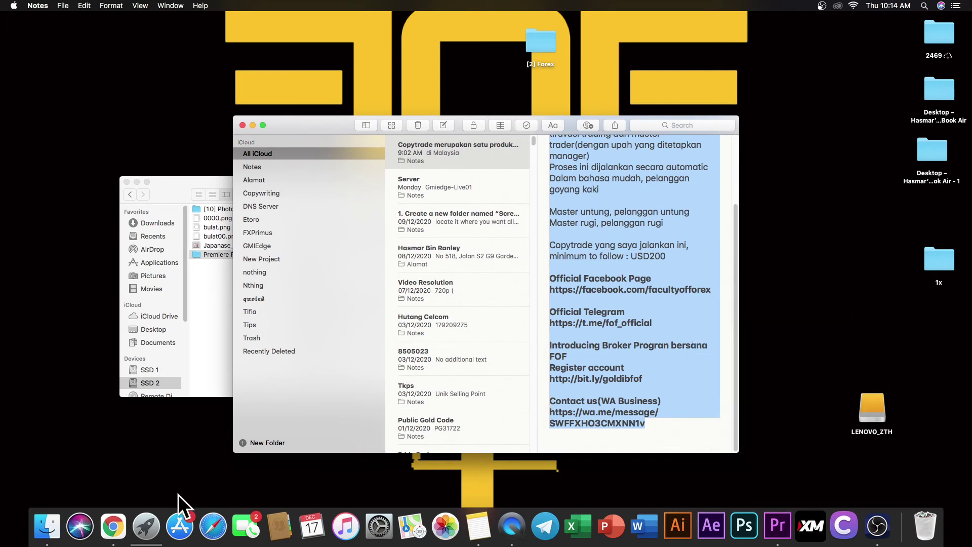
Step: Switch back to YouTube Studio in Chrome and paste the copied Copytrade text into the video's description
left_click(114, 525)
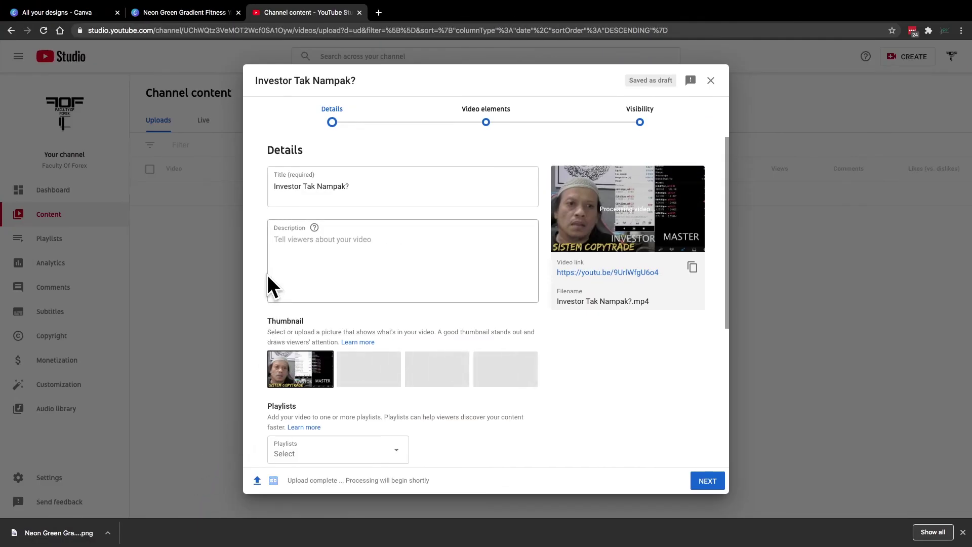
left_click(281, 239)
right_click(283, 237)
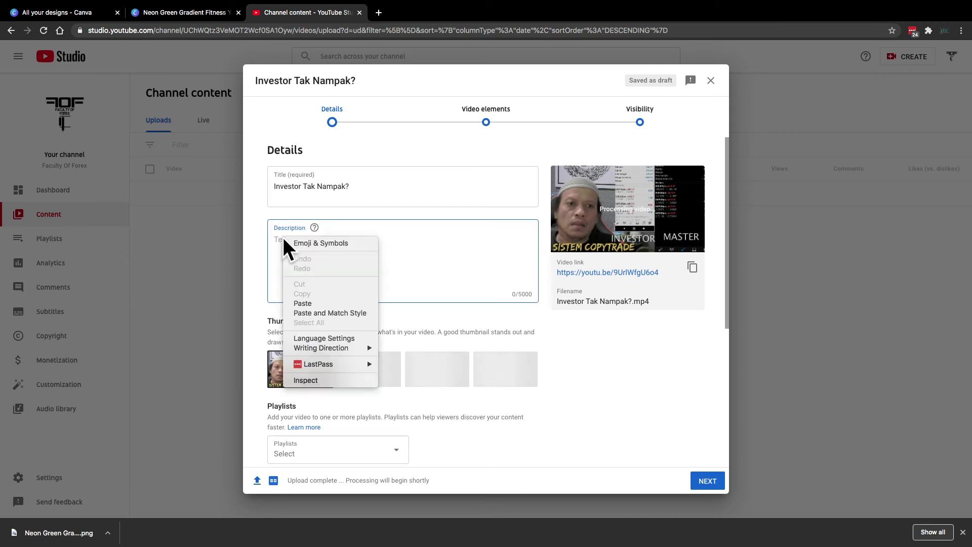
left_click(308, 303)
key("ctrl+v")
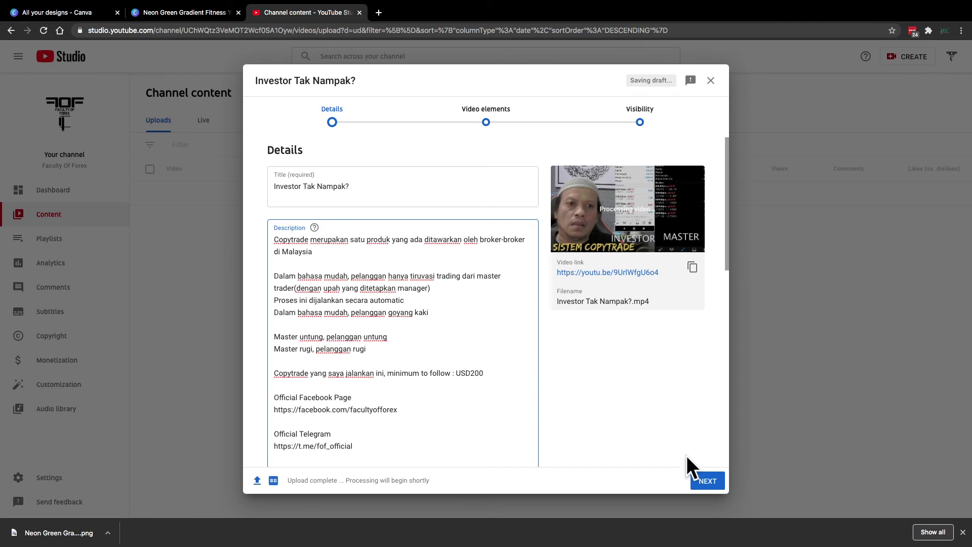
Step: Publish the video as Public without adding video elements and close the processing dialog
left_click(707, 481)
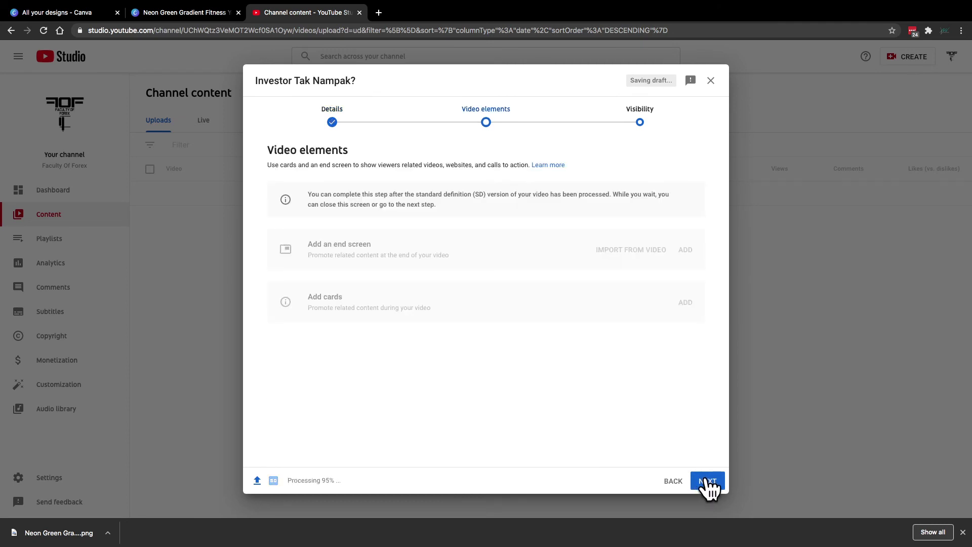
left_click(708, 482)
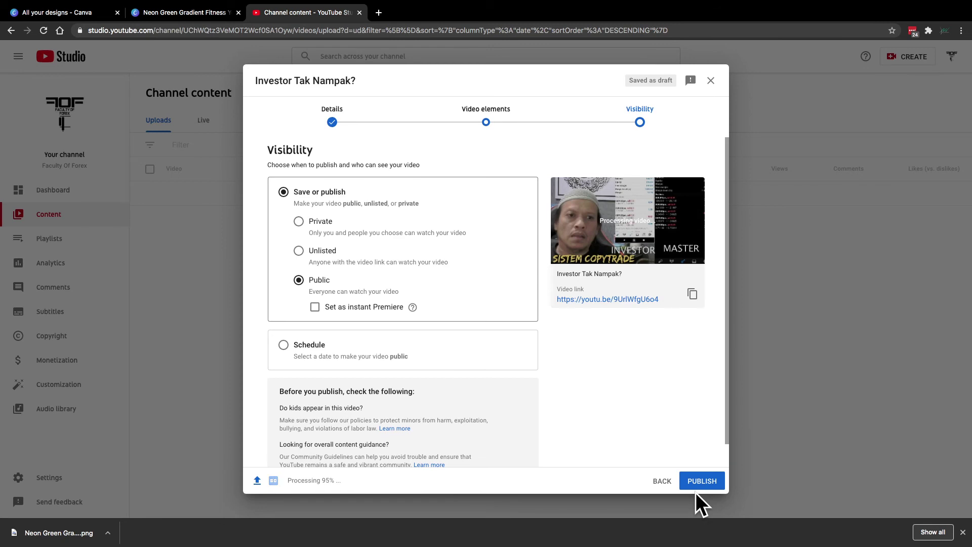
left_click(704, 481)
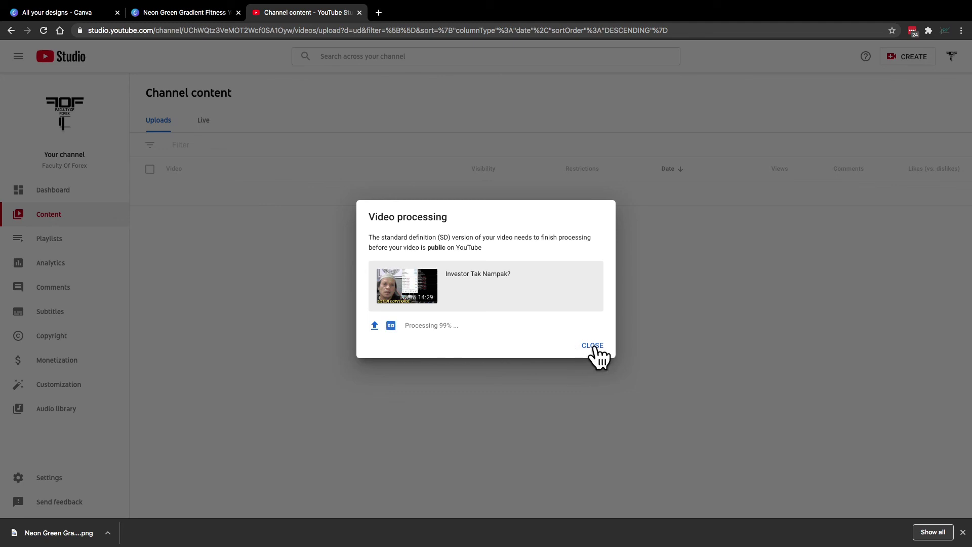
left_click(593, 346)
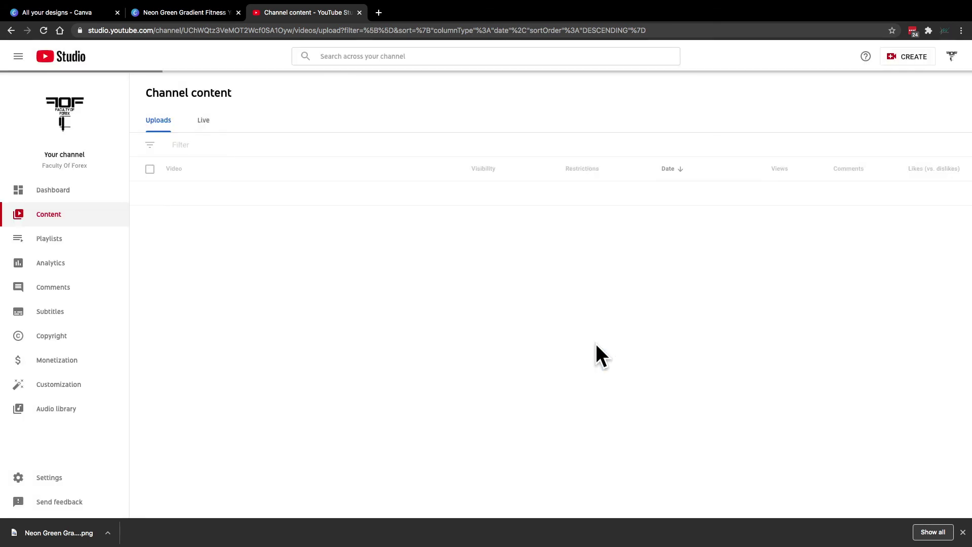